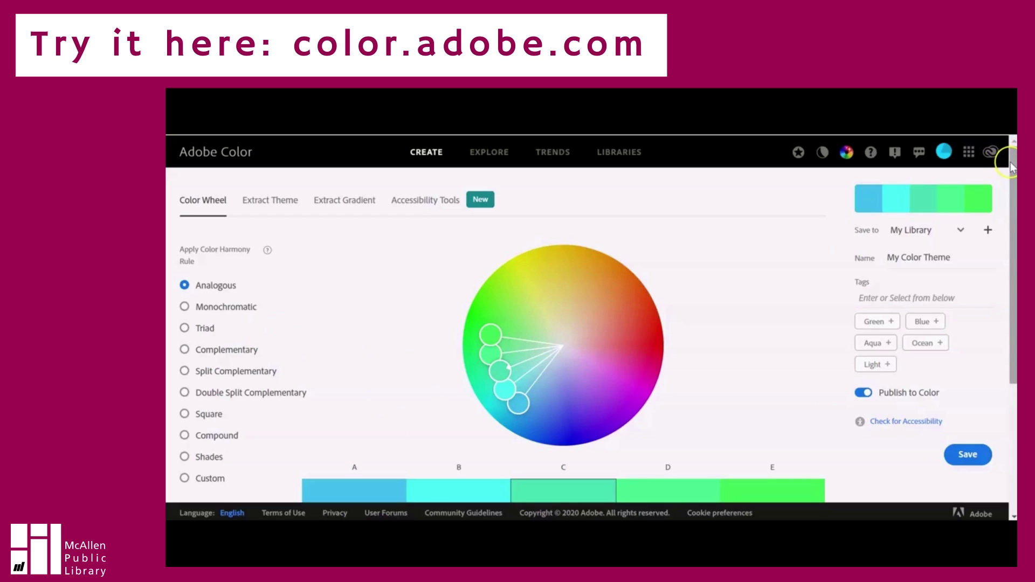
# Apply the Monochromatic harmony rule and shift the palette on the color wheel to orange-brown shades.
pyautogui.moveTo(1012, 168); pyautogui.dragTo(1009, 212)
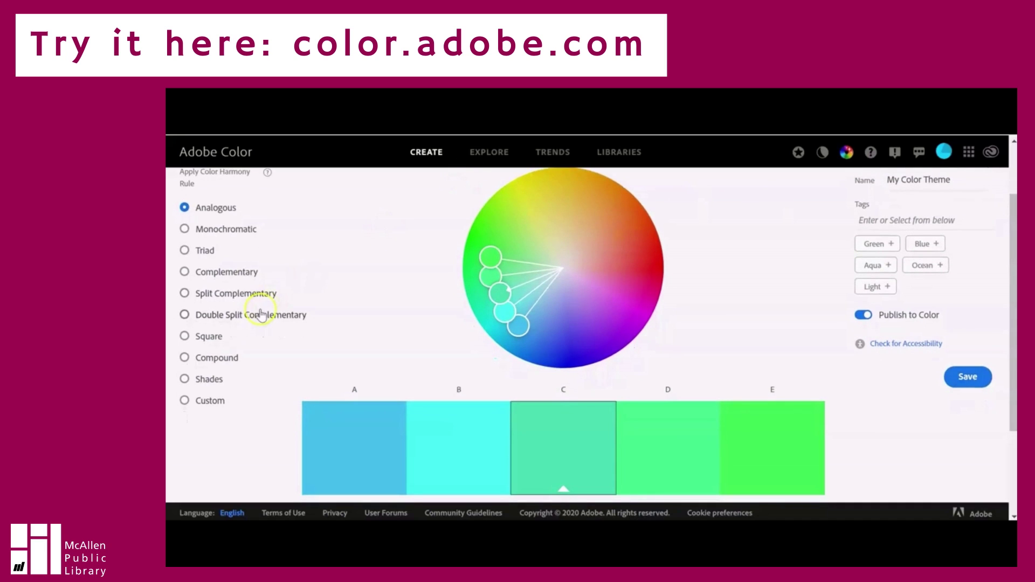
pyautogui.click(184, 230)
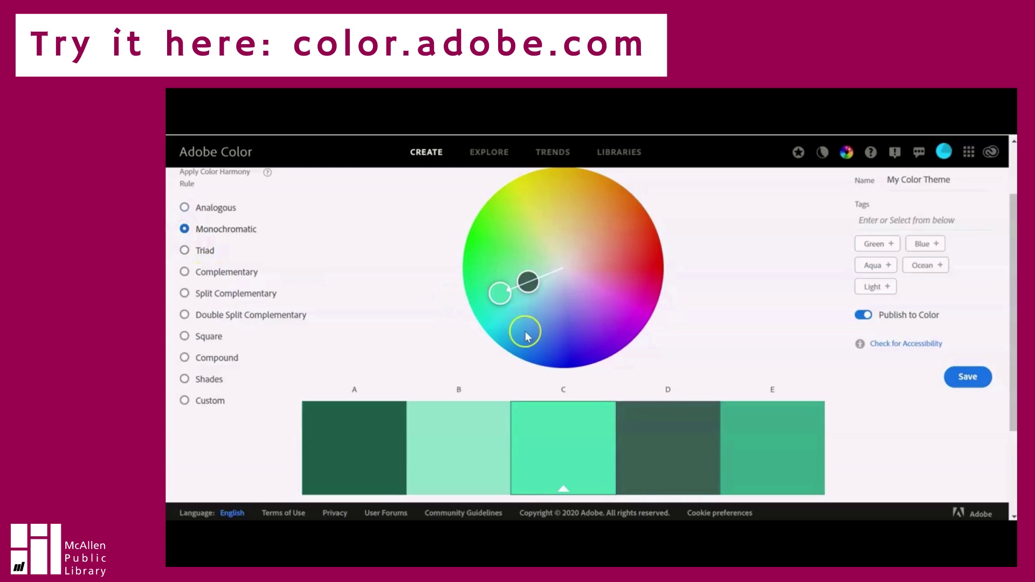
pyautogui.click(534, 287)
pyautogui.moveTo(536, 288); pyautogui.dragTo(566, 268)
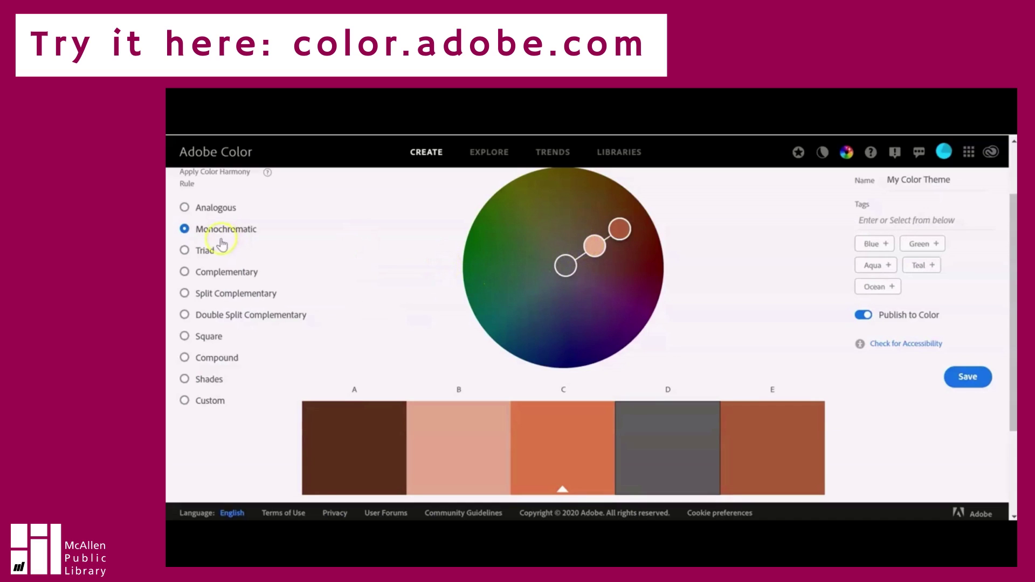
# Compare the Triad and Complementary harmony rules on the current palette, ending with Complementary applied.
pyautogui.click(204, 252)
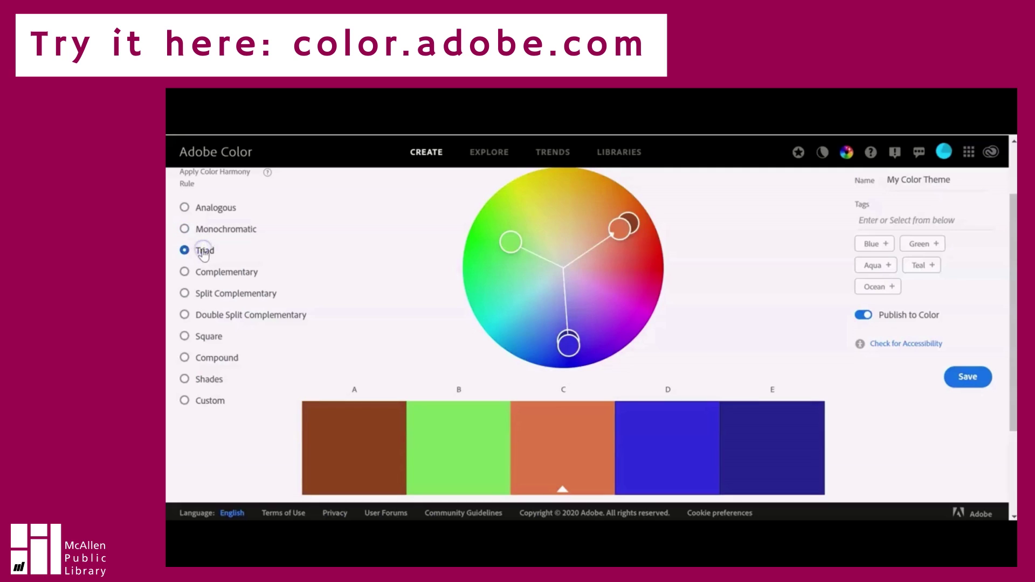
pyautogui.click(203, 272)
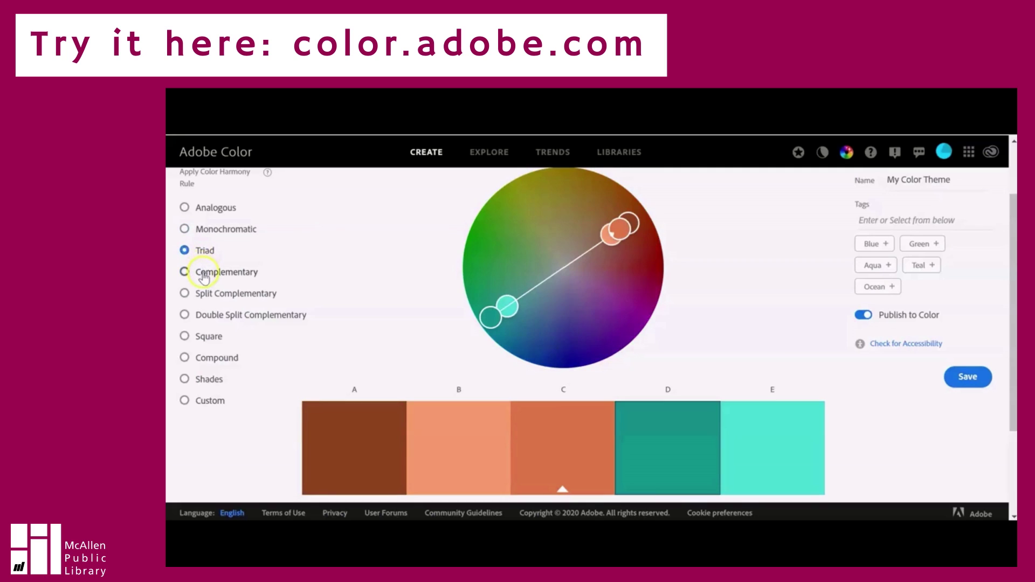
pyautogui.click(204, 252)
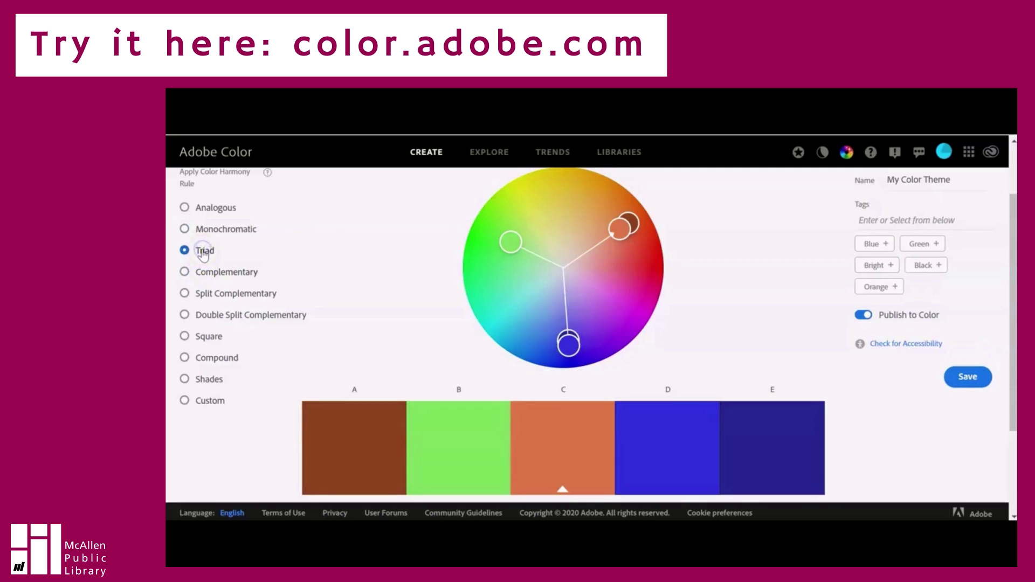
pyautogui.click(205, 275)
pyautogui.click(206, 275)
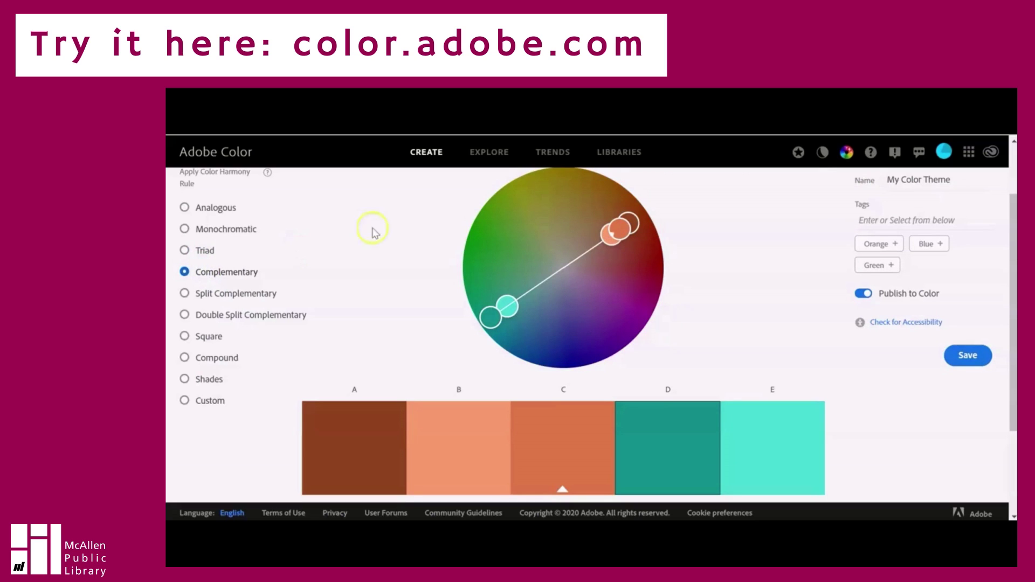
# Move the complementary palette on the color wheel to yellow and blue-violet tones and dismiss the Java update notification.
pyautogui.click(630, 224)
pyautogui.moveTo(630, 224)
pyautogui.mouseDown()
pyautogui.moveTo(611, 208)
pyautogui.moveTo(569, 205)
pyautogui.mouseUp()
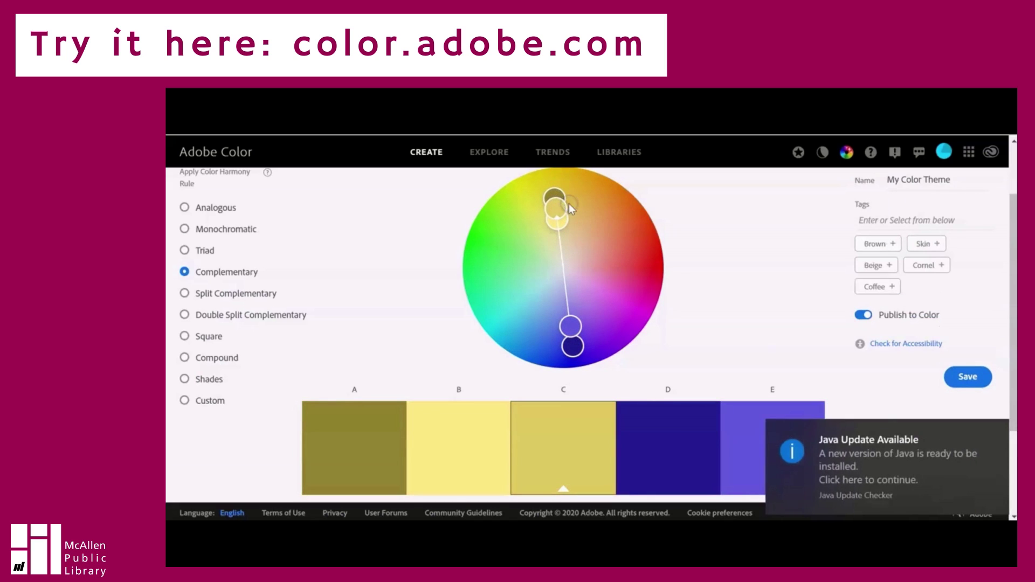
pyautogui.click(995, 430)
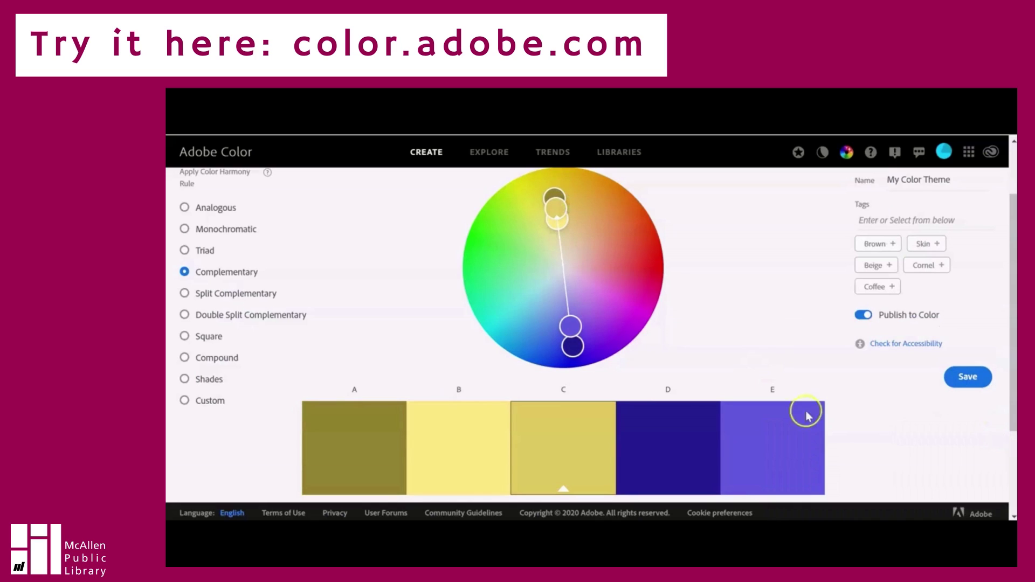
# Try the Split Complementary, Double Split Complementary and Square harmony rules on the palette one after another.
pyautogui.click(210, 293)
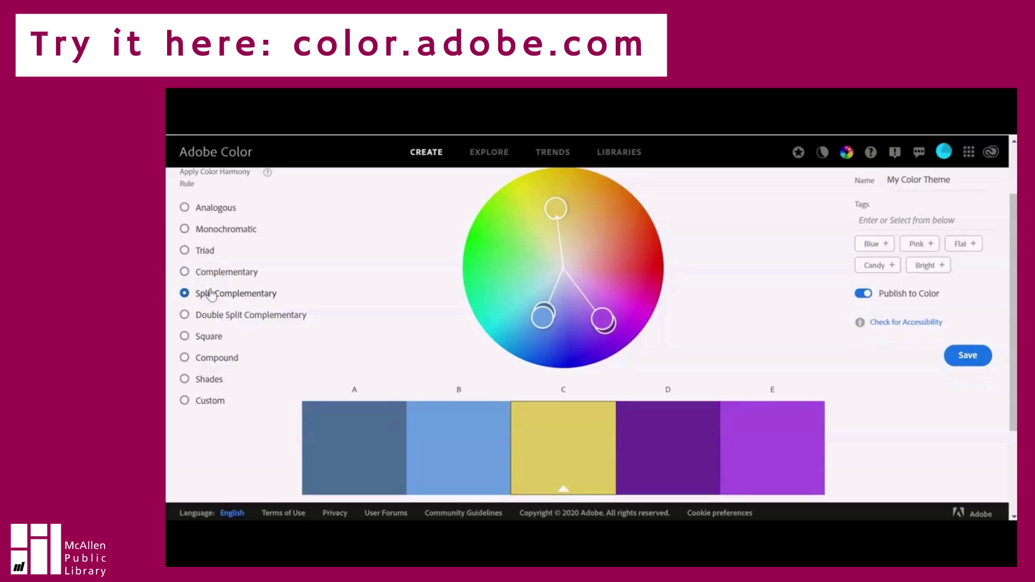
pyautogui.click(211, 317)
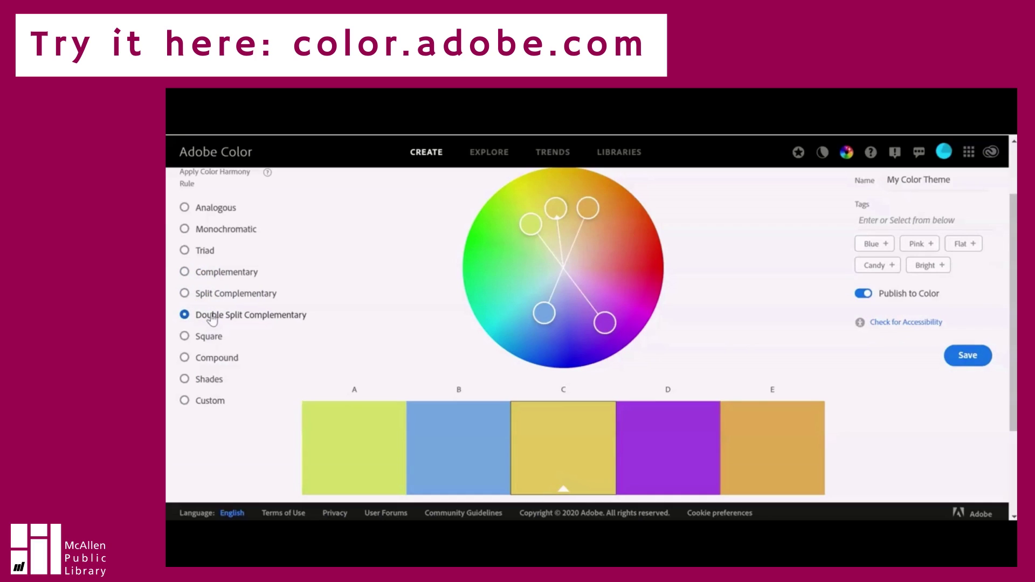
pyautogui.click(207, 337)
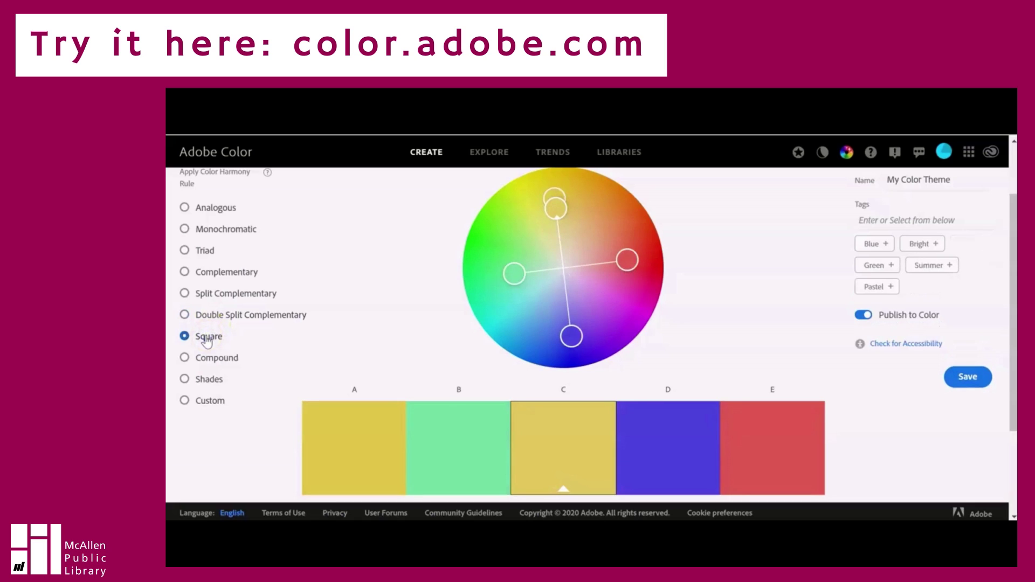
# Apply the Compound harmony rule and adjust the wheel markers to a palette of teals, light green, pink and purple.
pyautogui.click(207, 361)
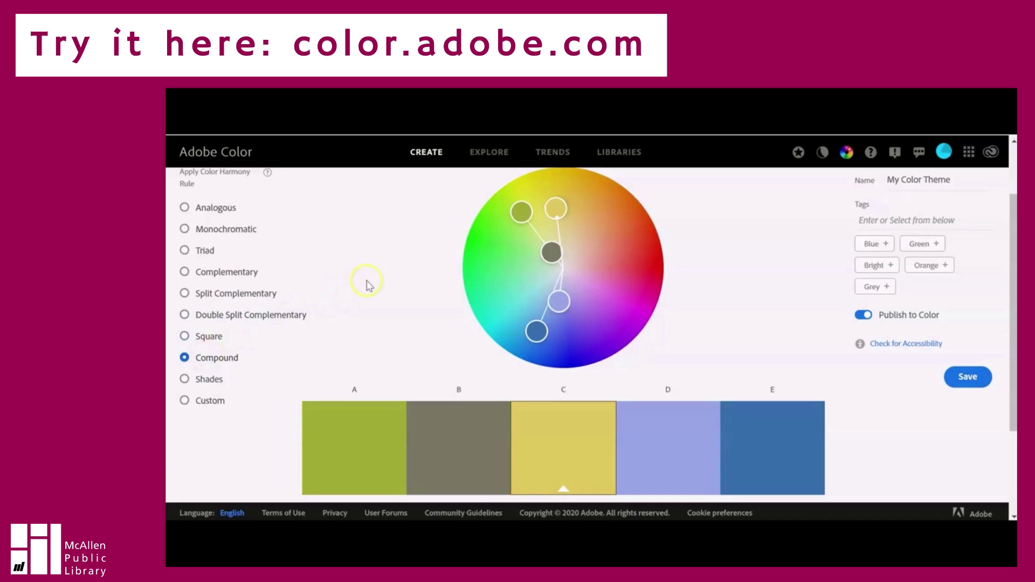
pyautogui.click(561, 252)
pyautogui.moveTo(562, 252); pyautogui.dragTo(576, 274)
pyautogui.click(597, 317)
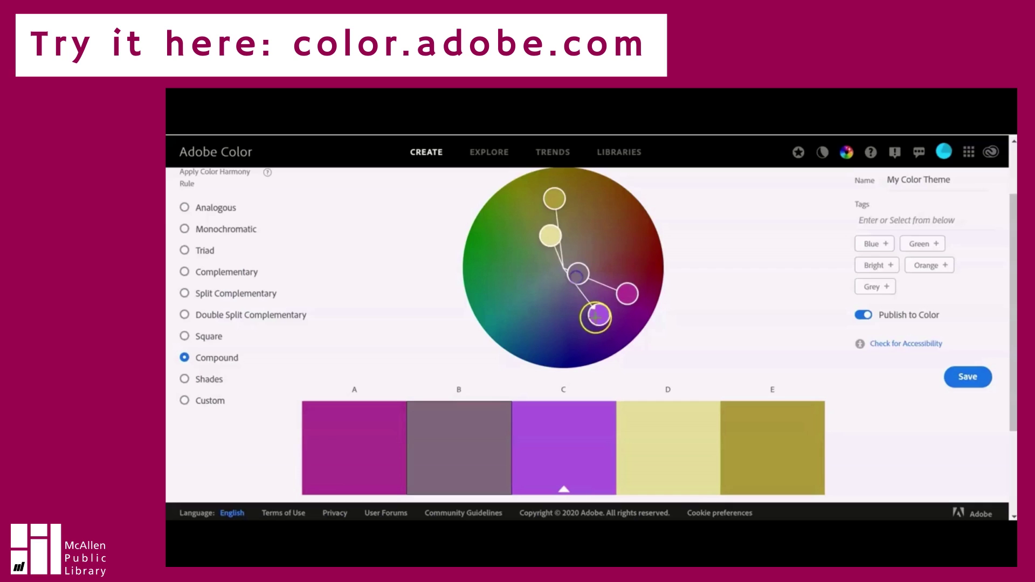
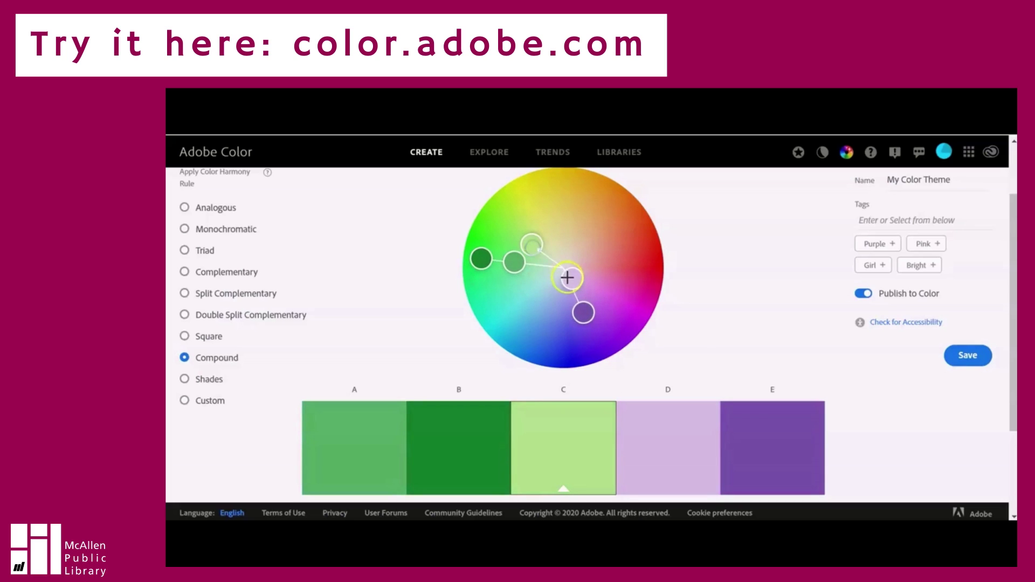
pyautogui.moveTo(571, 278)
pyautogui.mouseDown()
pyautogui.moveTo(589, 280)
pyautogui.moveTo(610, 261)
pyautogui.moveTo(587, 269)
pyautogui.mouseUp()
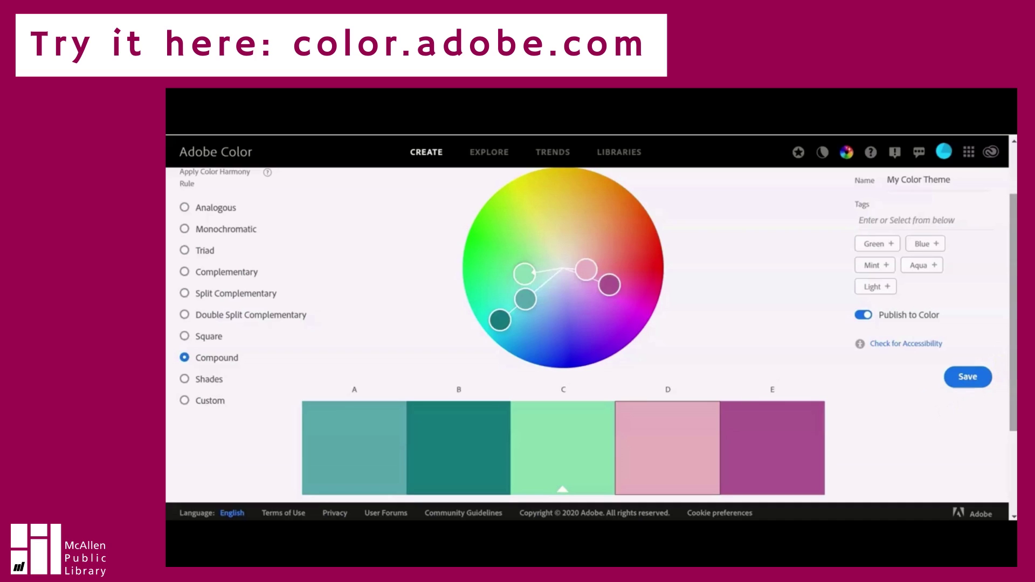
# Examine the palette's color values in CMYK and HSB modes, then return the color mode to RGB.
pyautogui.moveTo(1014, 355); pyautogui.dragTo(997, 465)
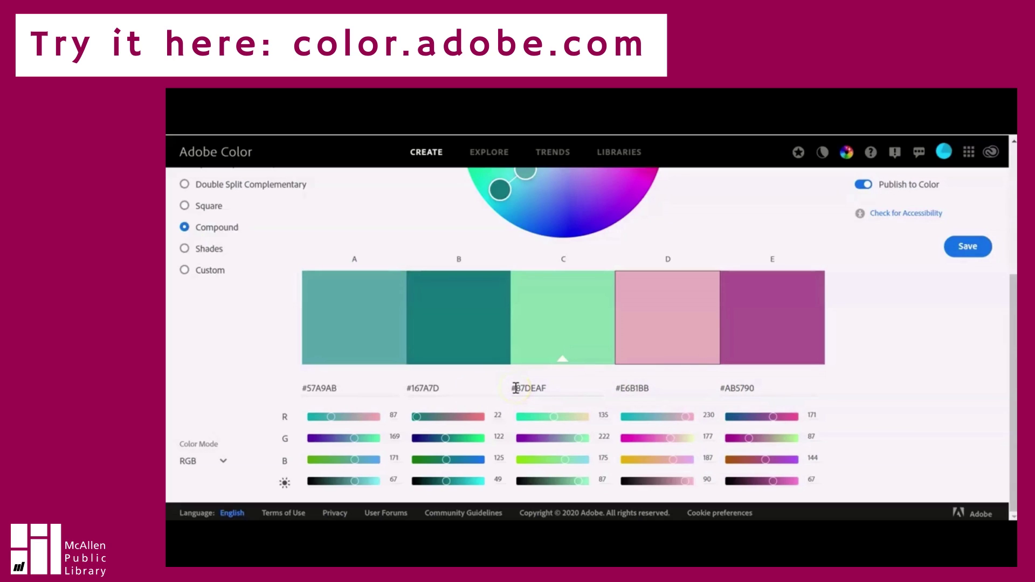
pyautogui.click(223, 460)
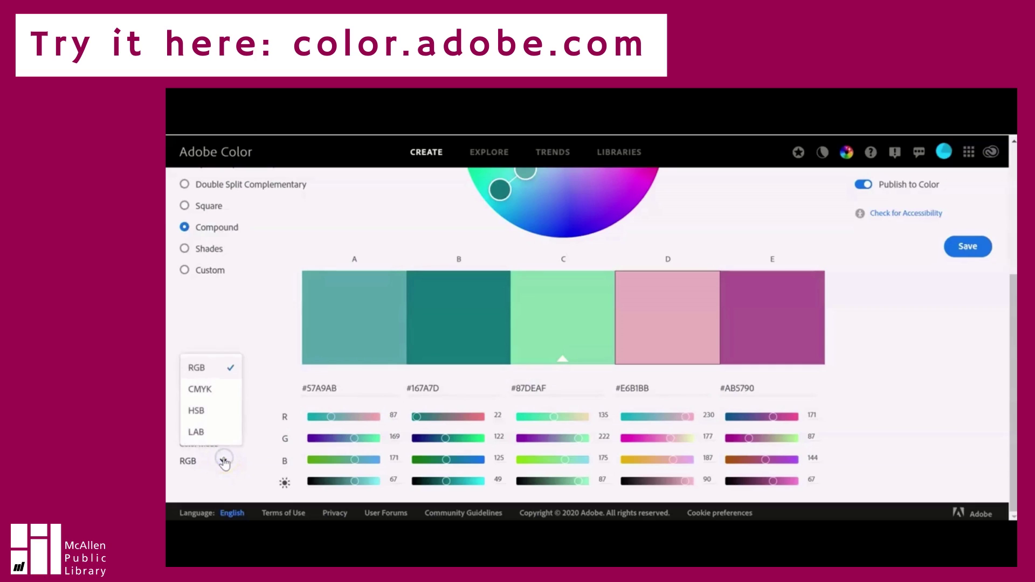
pyautogui.click(205, 391)
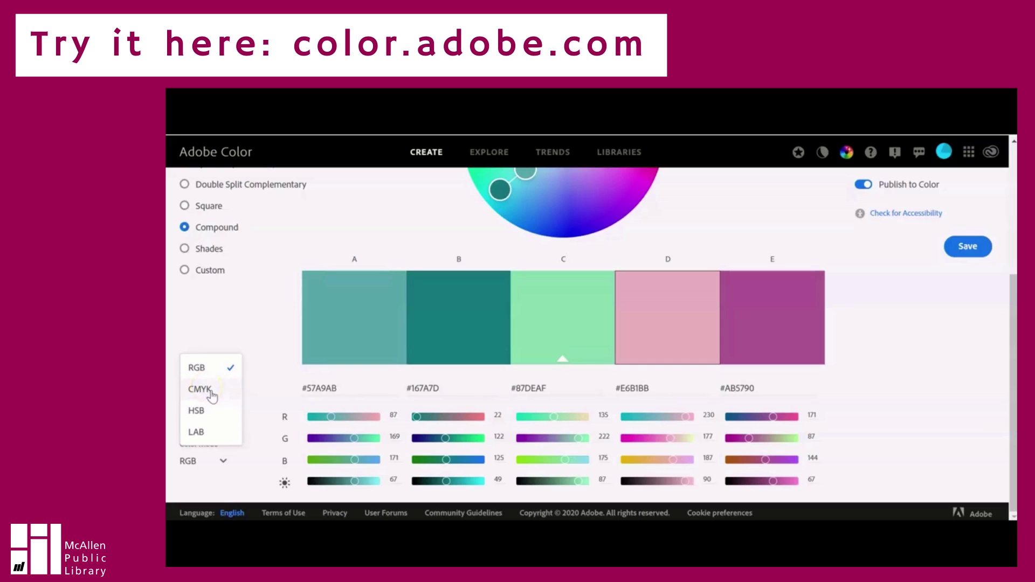
pyautogui.click(206, 391)
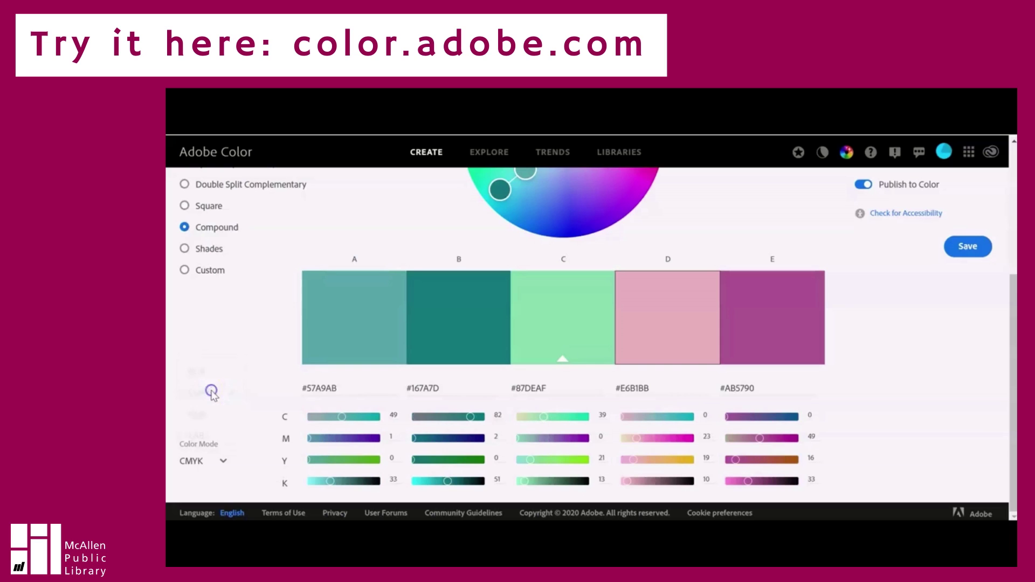
pyautogui.click(221, 461)
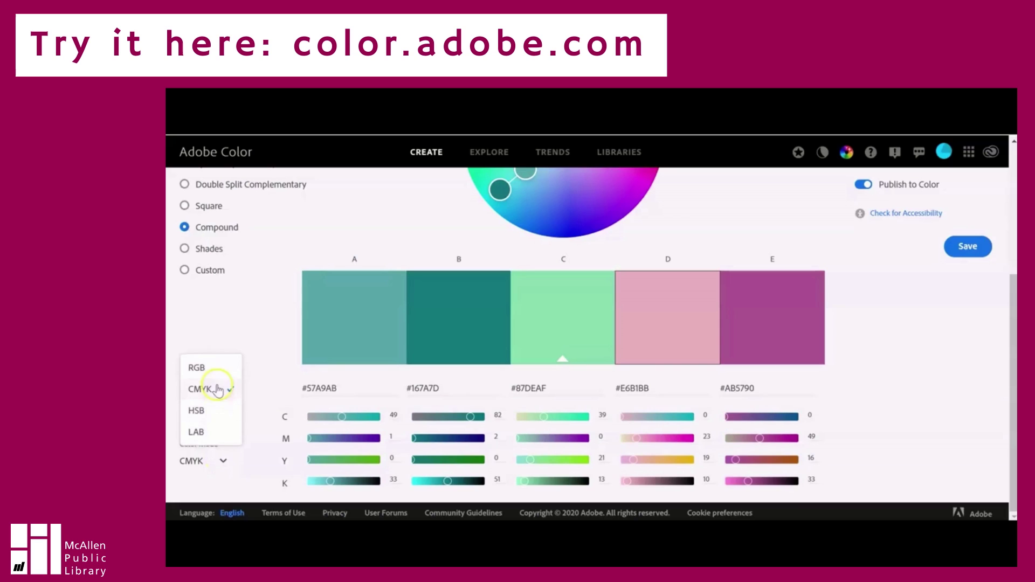
pyautogui.click(214, 412)
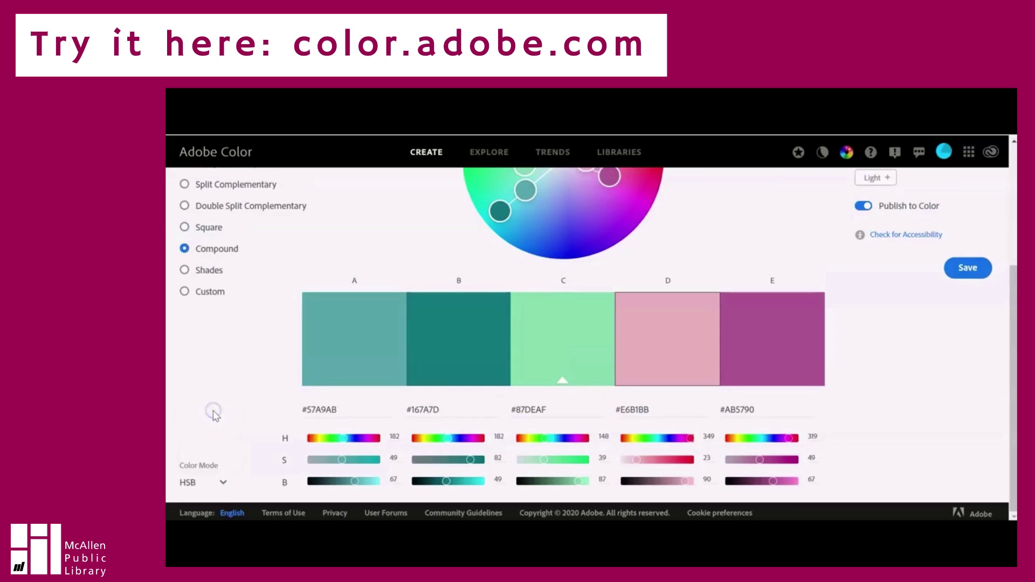
pyautogui.click(223, 484)
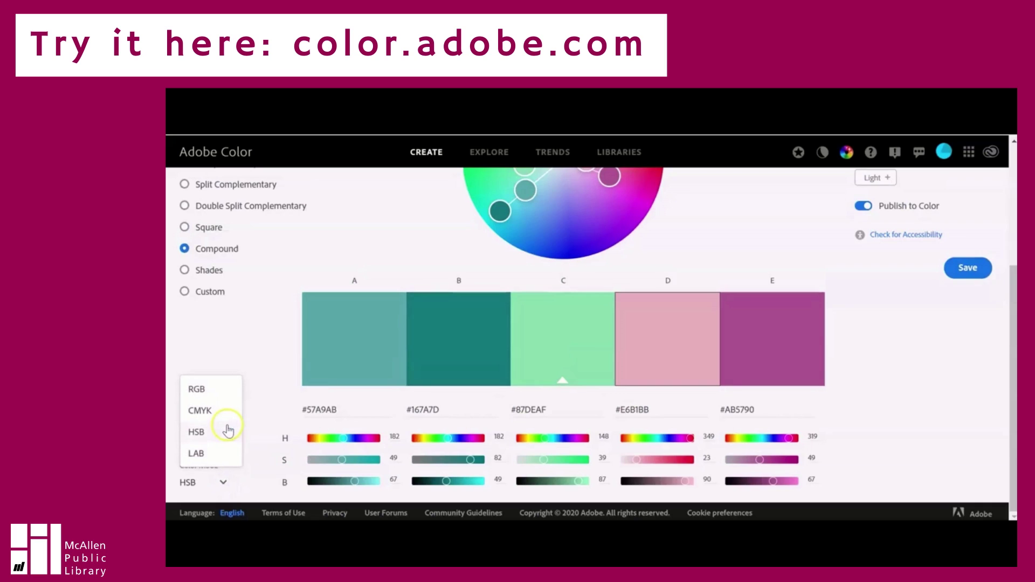
pyautogui.click(214, 389)
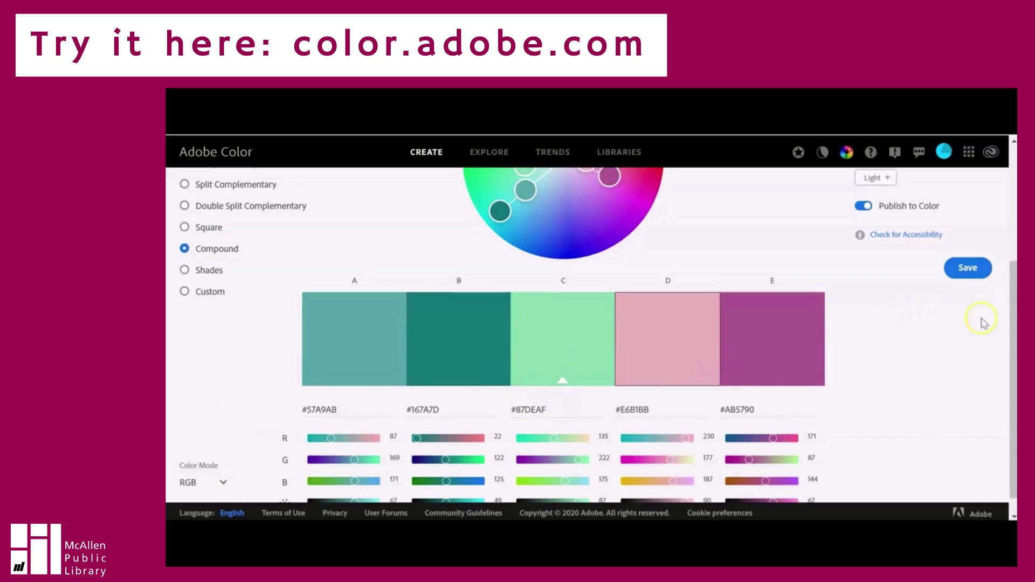
# Turn off Publish to Color and save the palette to My Library as My Color Theme.
pyautogui.scroll(3, 1014, 315)
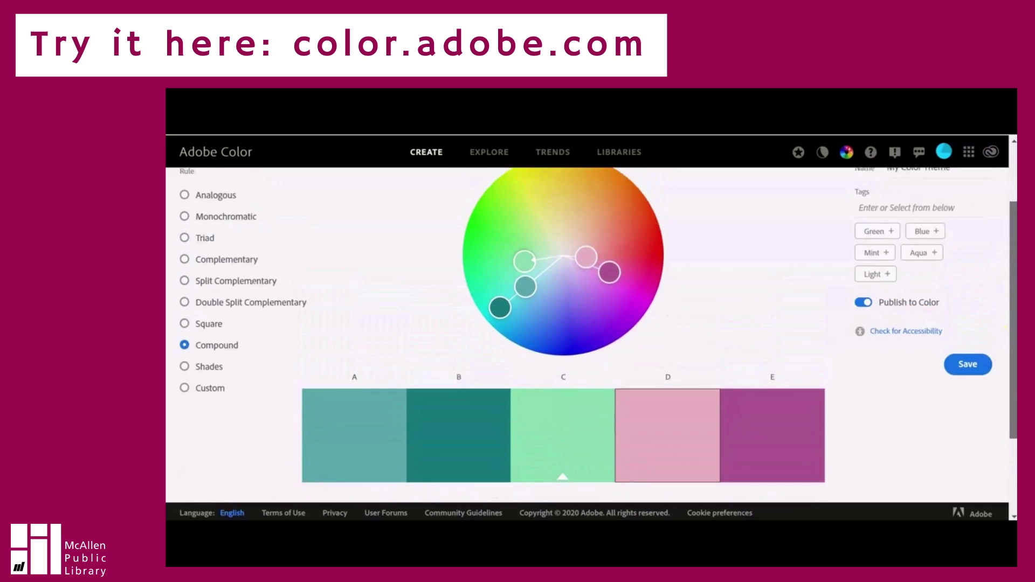
pyautogui.scroll(1, 593, 334)
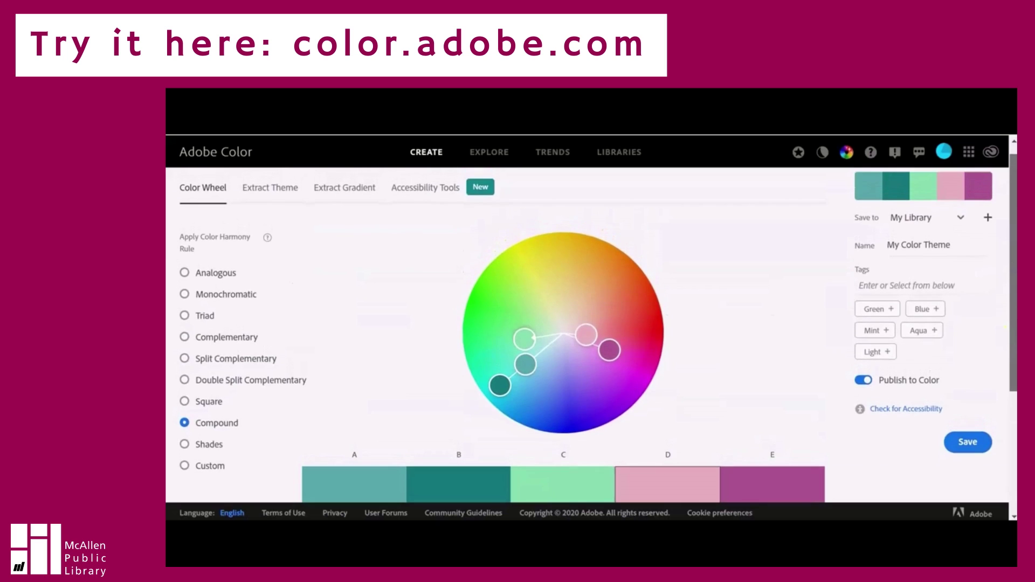
pyautogui.scroll(-1, 593, 334)
pyautogui.scroll(-1, 593, 335)
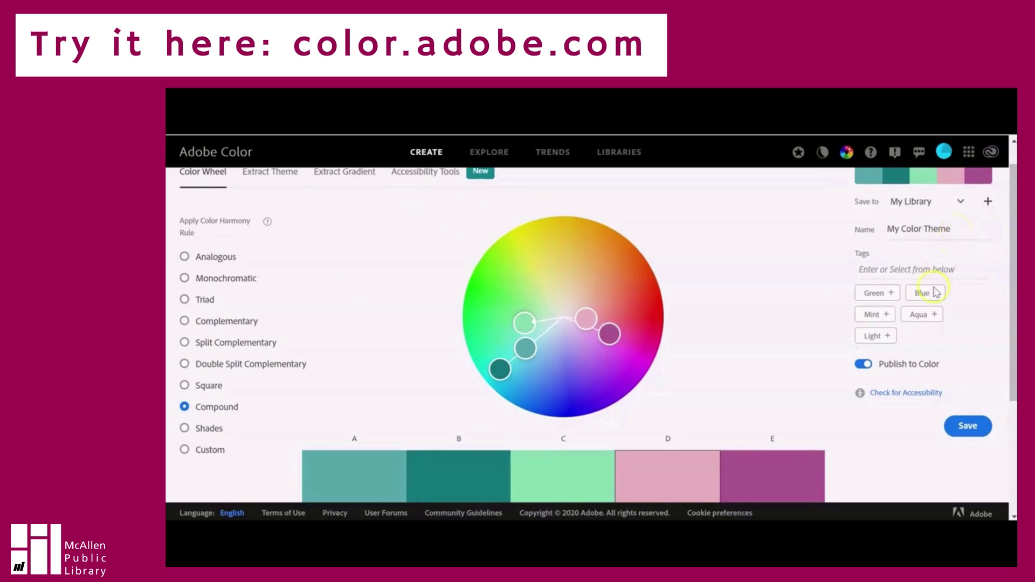
pyautogui.moveTo(890, 367)
pyautogui.click(862, 366)
pyautogui.click(963, 429)
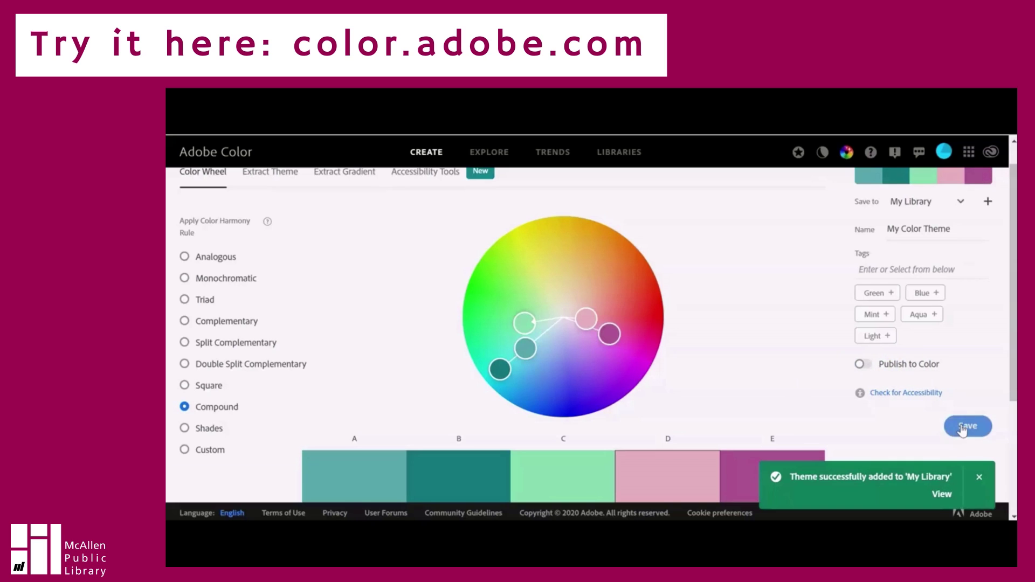
# Open the saved libraries and expand My Library to view its color themes.
pyautogui.moveTo(1014, 372); pyautogui.dragTo(1014, 315)
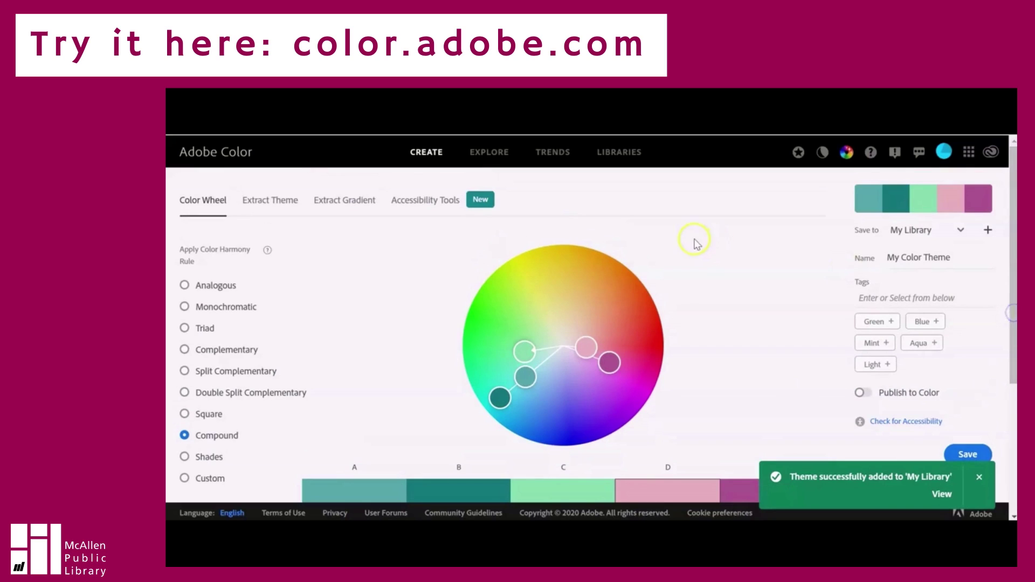
pyautogui.click(620, 153)
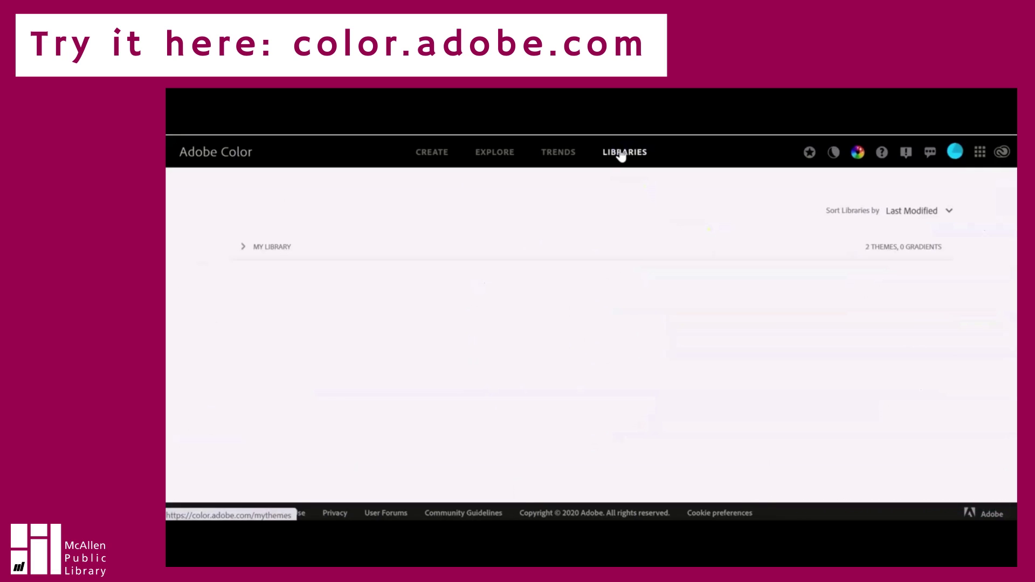
pyautogui.click(271, 248)
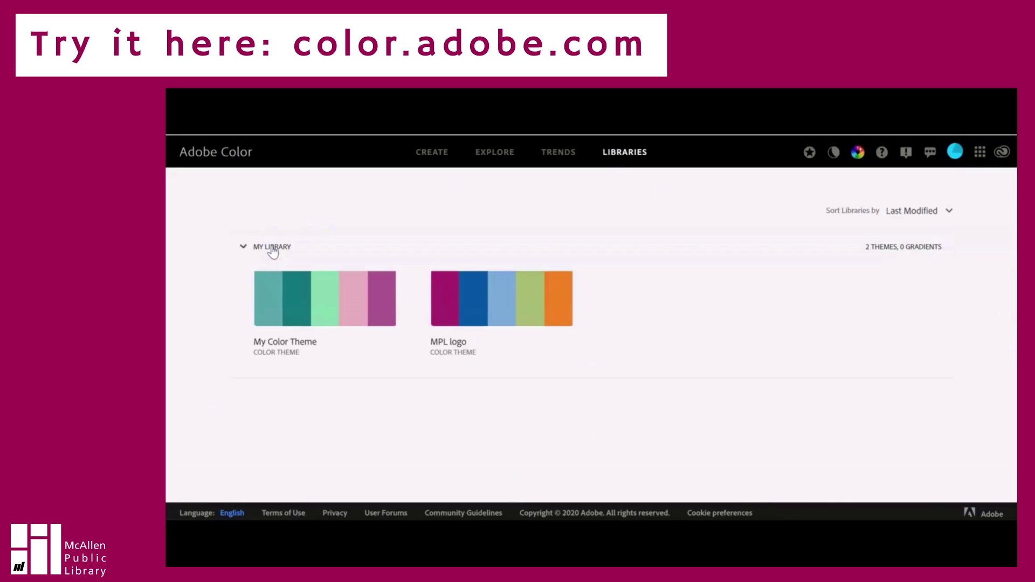
# Extract a color theme from the Desktop image marguerite-1510602_1920 using the Extract Theme feature.
pyautogui.click(432, 153)
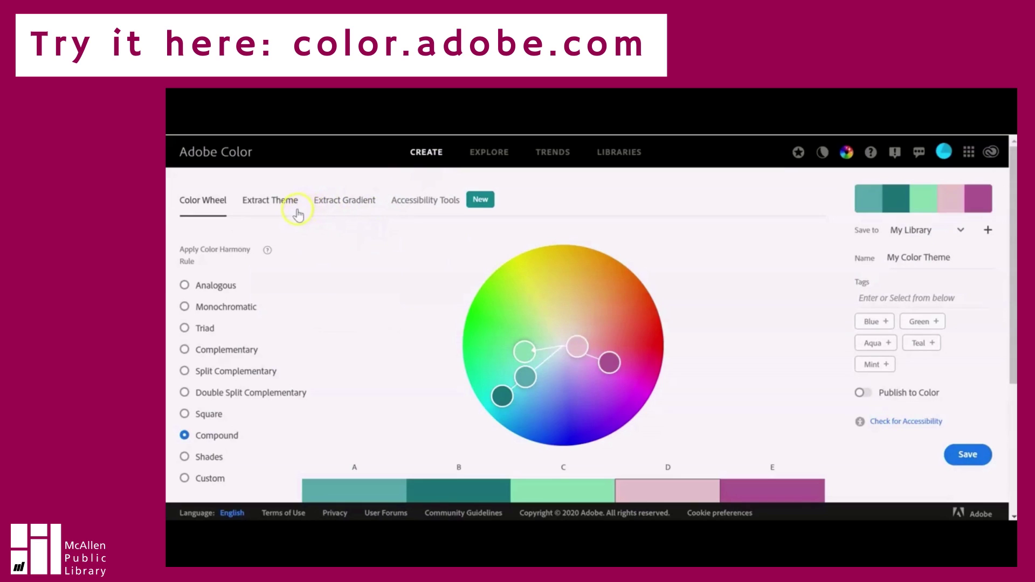
pyautogui.click(270, 200)
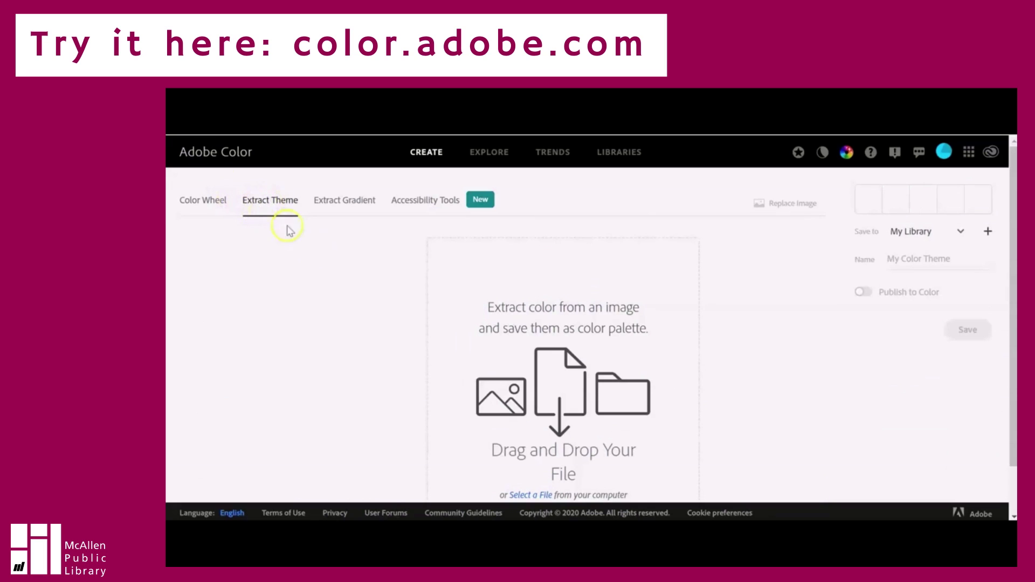
pyautogui.click(520, 495)
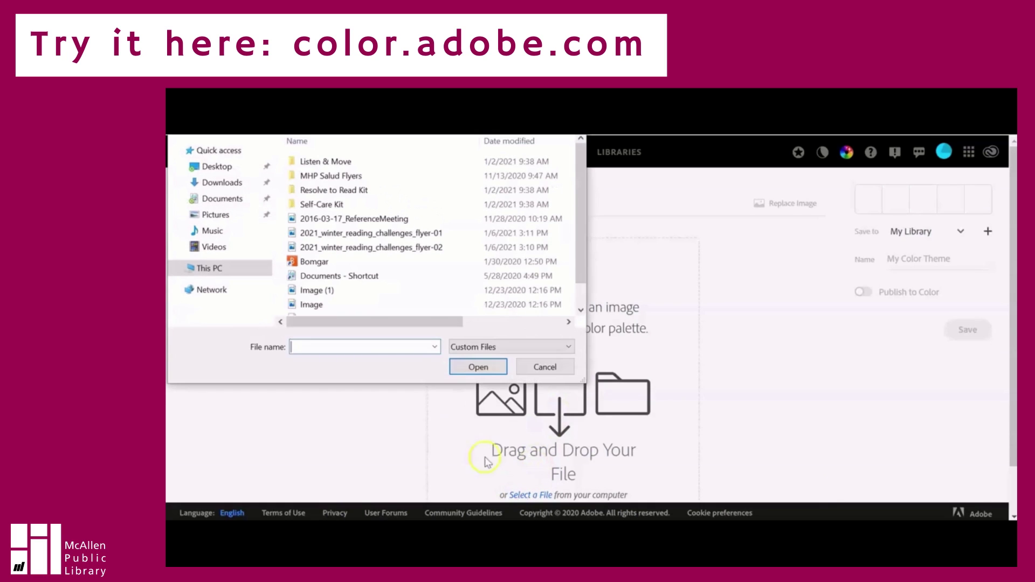
pyautogui.click(217, 166)
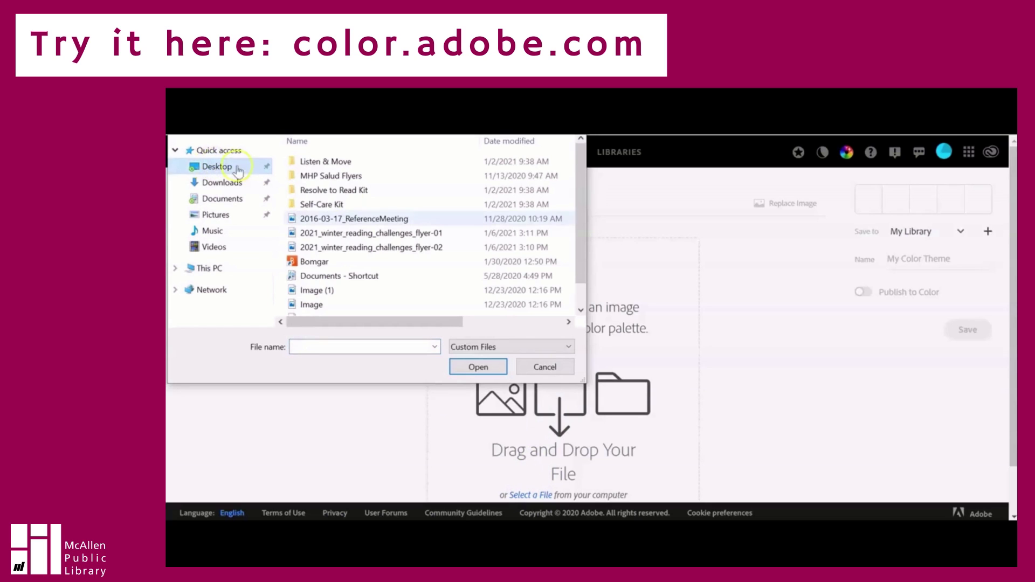
pyautogui.moveTo(579, 227); pyautogui.dragTo(580, 257)
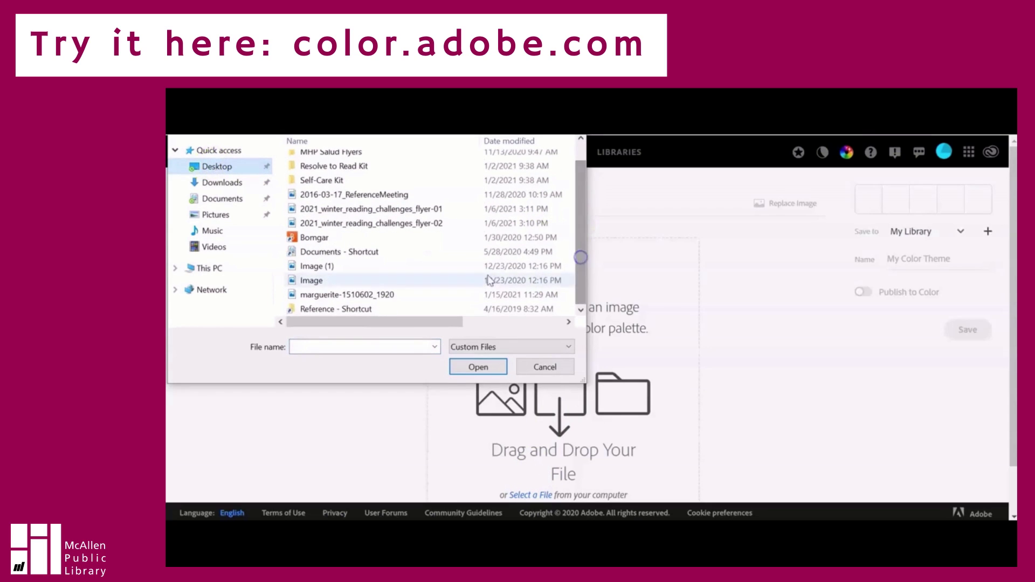
pyautogui.doubleClick(338, 294)
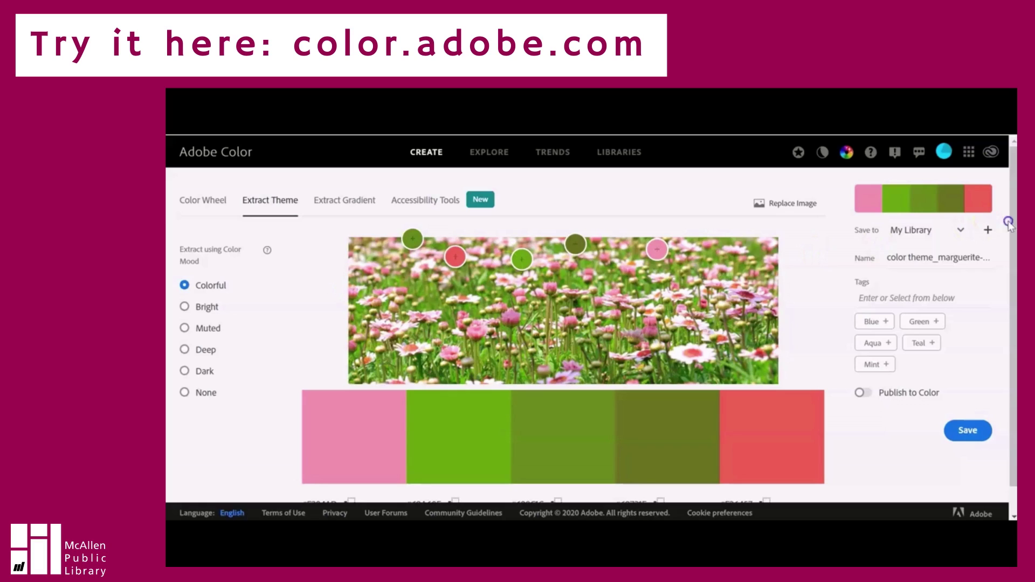
# Review the extracted palette's hex codes and save the flower image theme to My Library.
pyautogui.moveTo(1013, 216); pyautogui.dragTo(1009, 240)
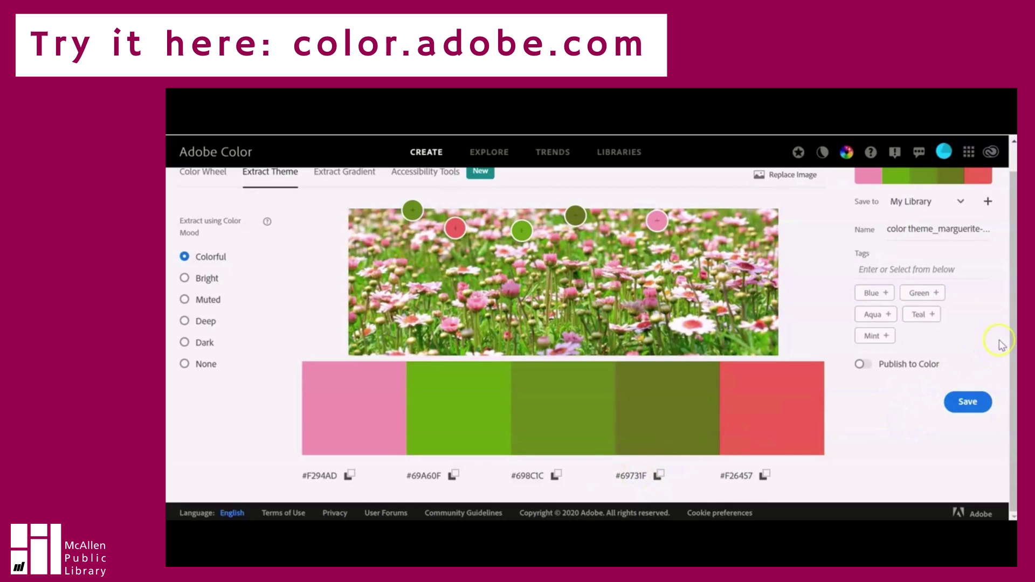
pyautogui.moveTo(1014, 345); pyautogui.dragTo(1014, 321)
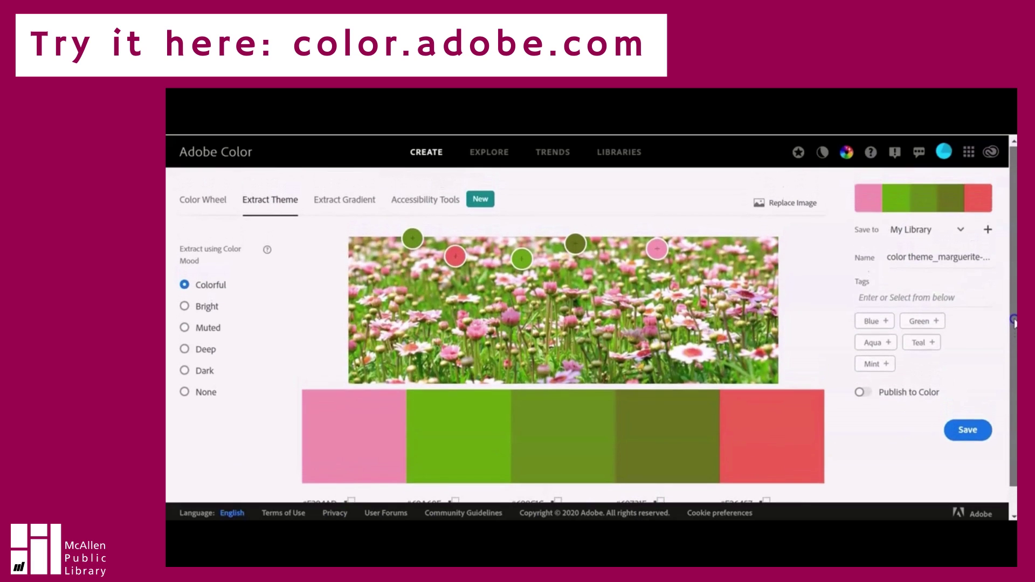
pyautogui.click(969, 432)
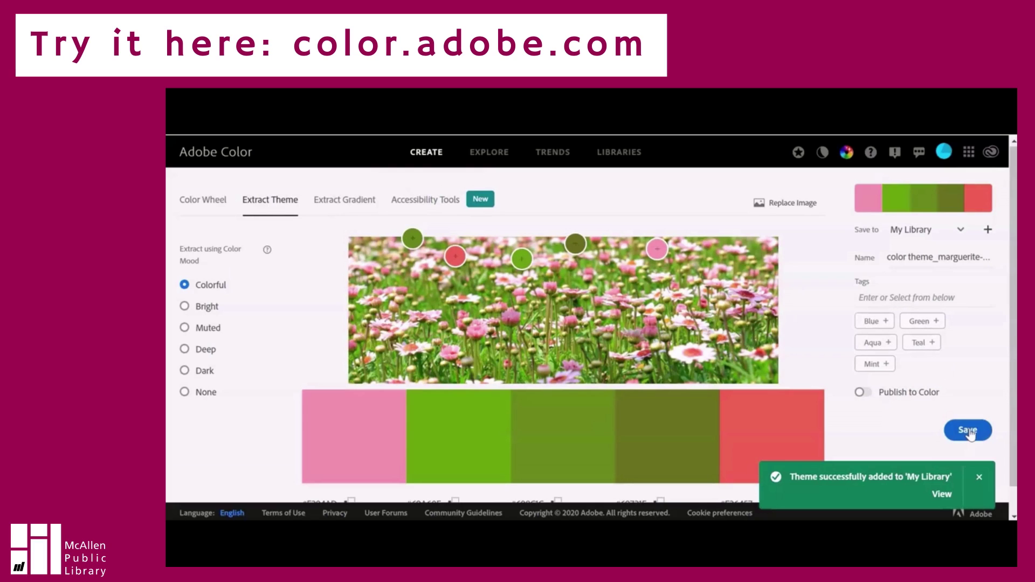
pyautogui.click(705, 297)
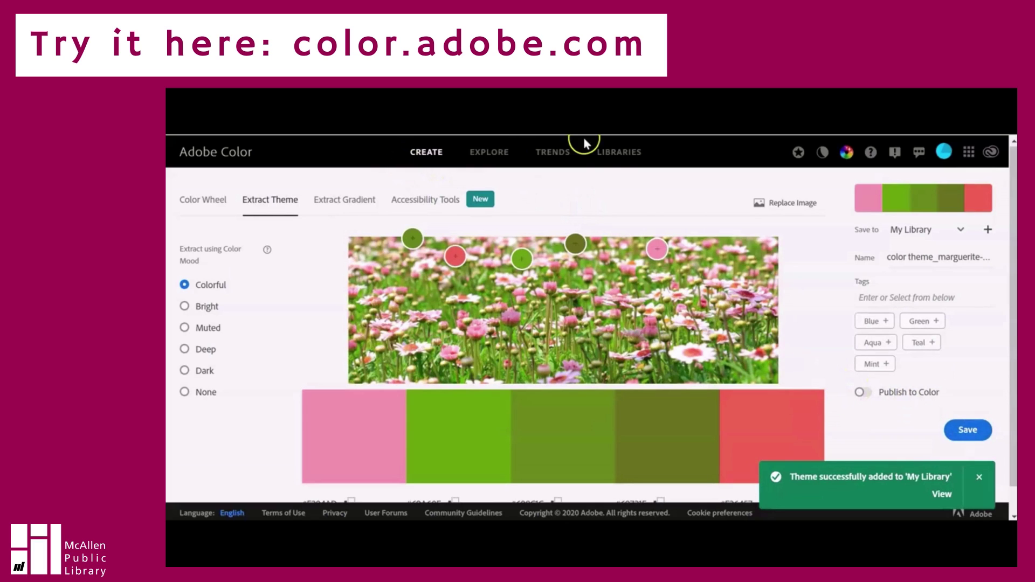
# View the color themes saved in My Library, and return to the color wheel for creating themes.
pyautogui.click(615, 157)
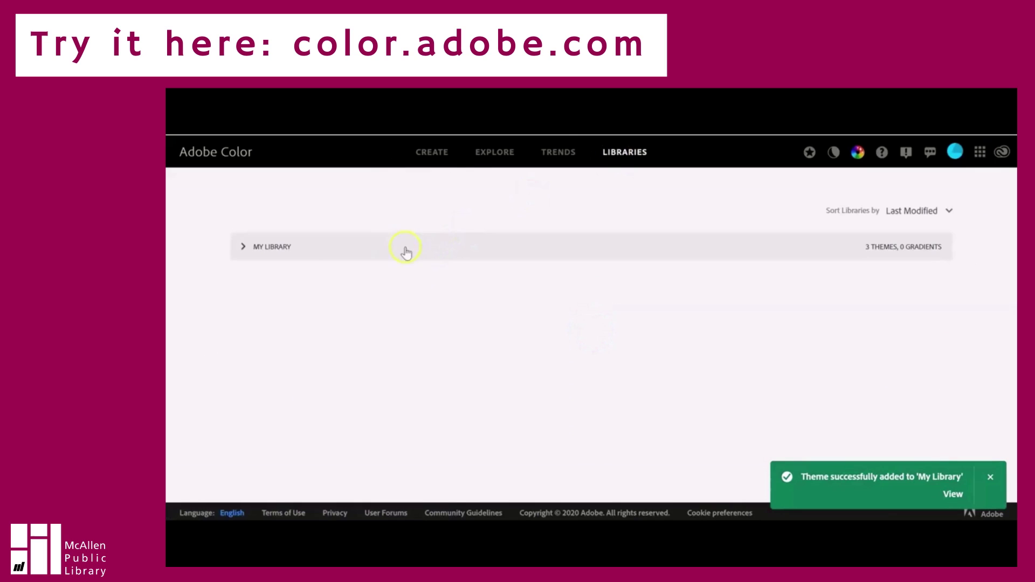
pyautogui.click(270, 247)
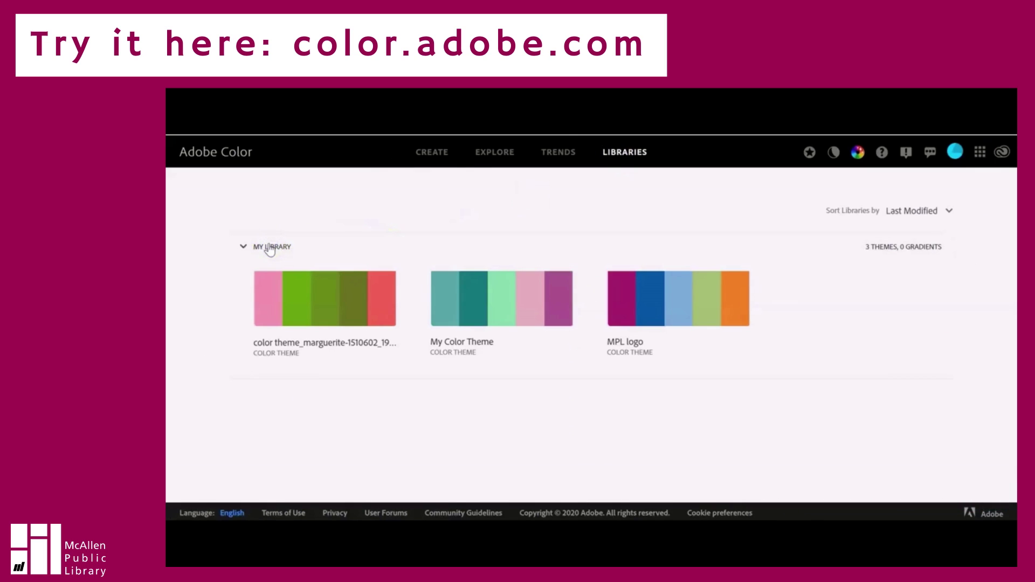
pyautogui.click(433, 153)
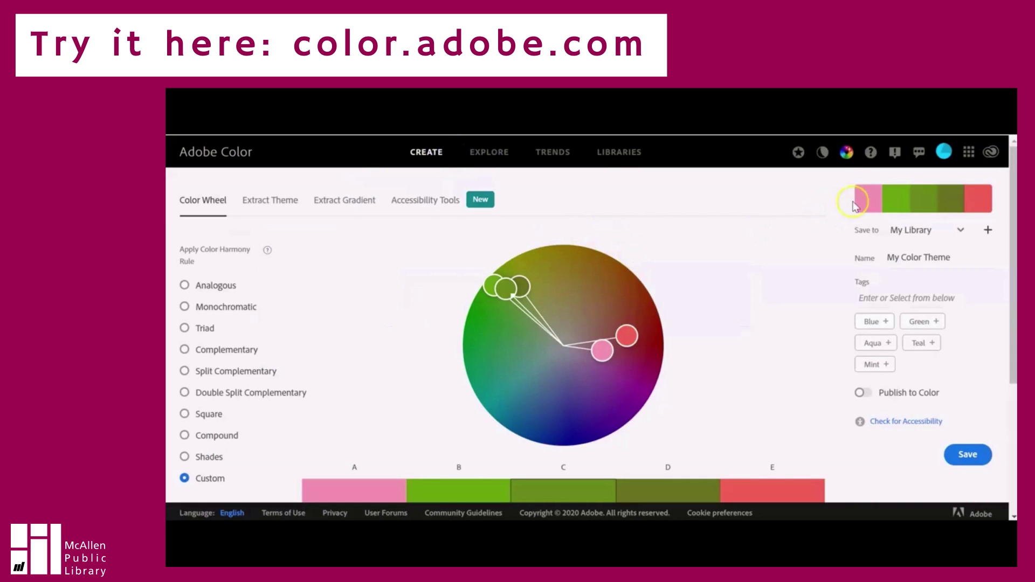
# Play the Color Game by repeating each shown color sequence on the wheel, and return to the theme creation page.
pyautogui.click(847, 153)
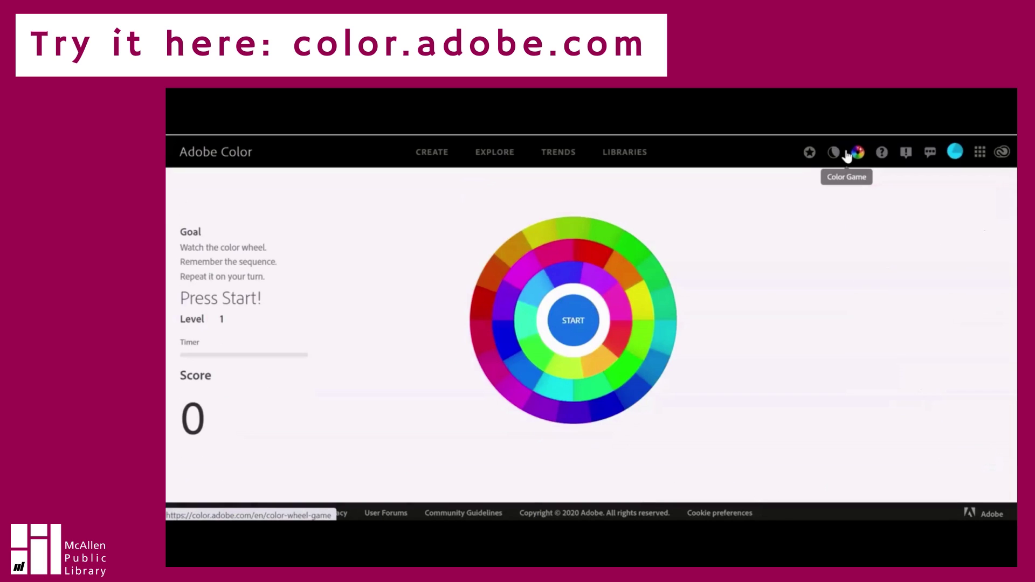
pyautogui.click(571, 320)
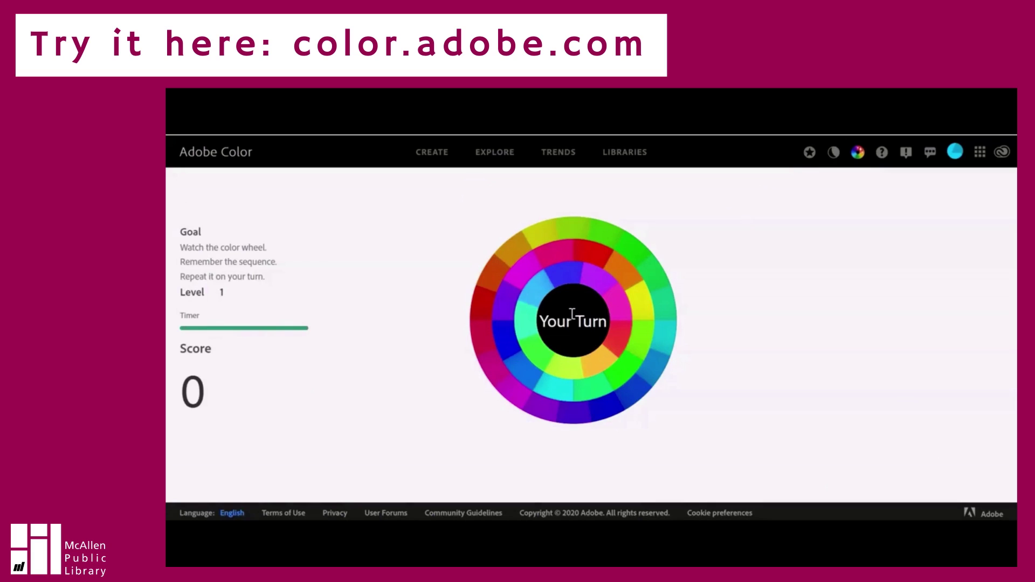
pyautogui.click(544, 297)
pyautogui.click(538, 290)
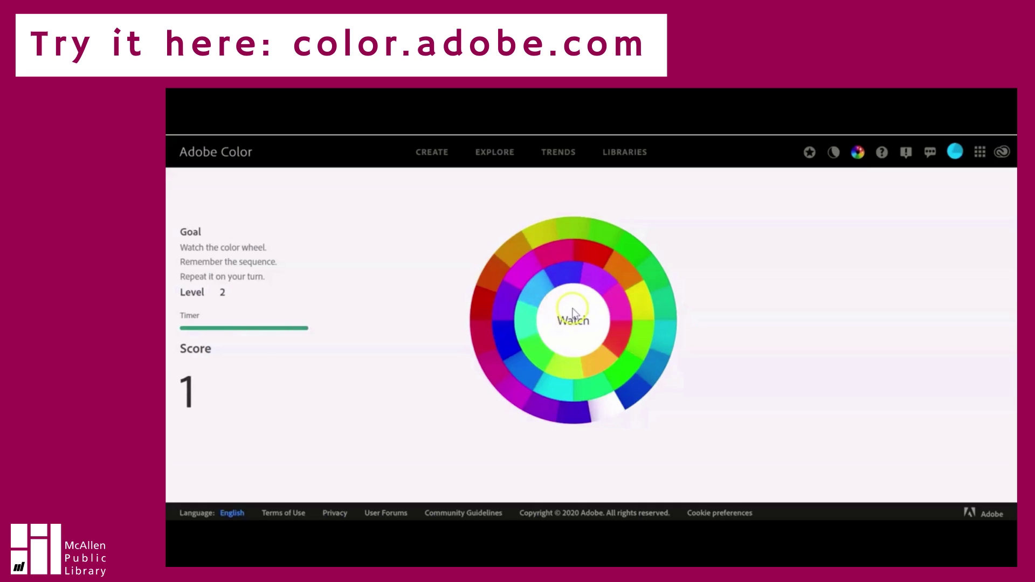
pyautogui.click(542, 294)
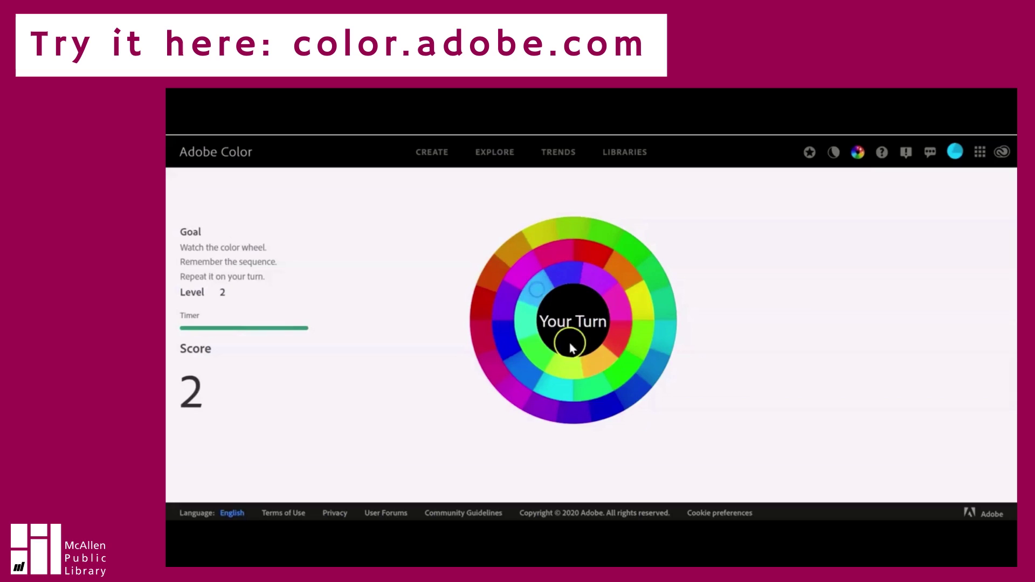
pyautogui.click(616, 410)
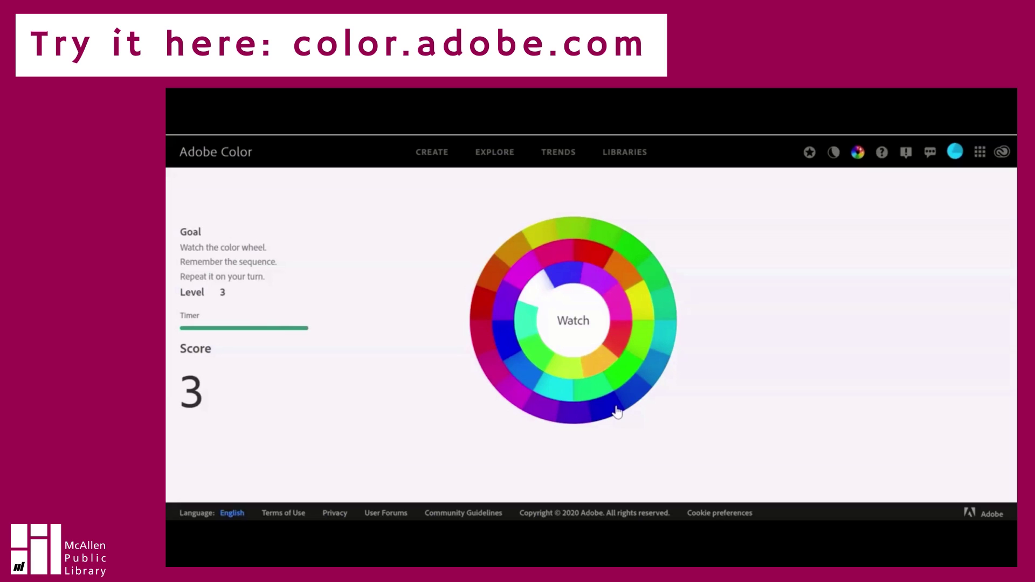
pyautogui.click(539, 286)
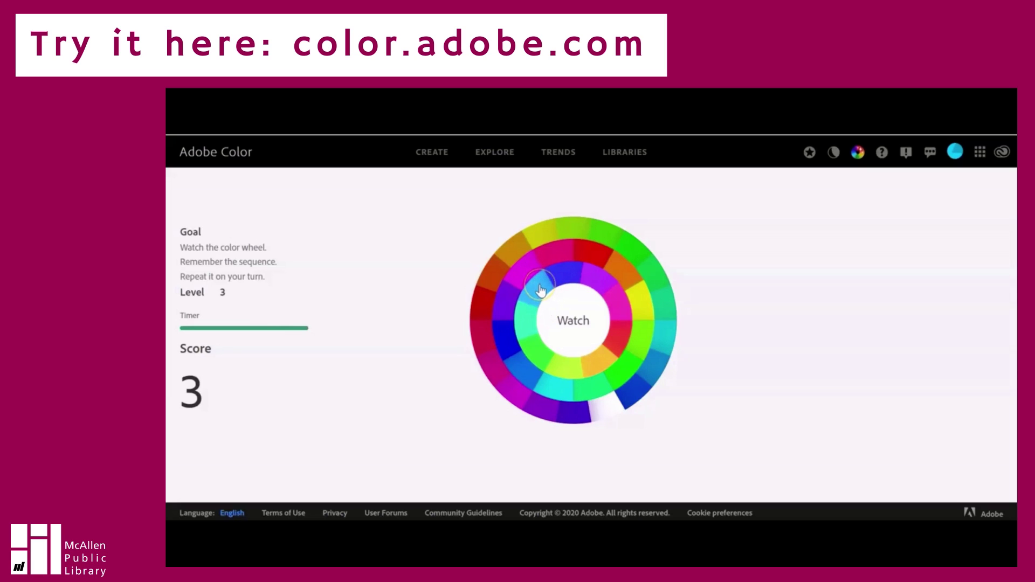
pyautogui.click(602, 407)
pyautogui.click(518, 367)
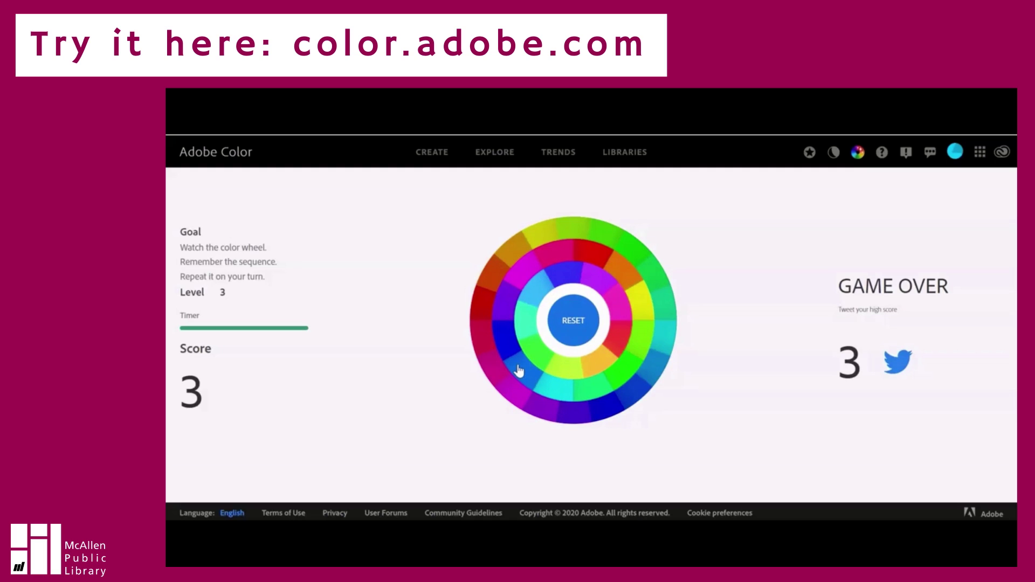
pyautogui.click(429, 154)
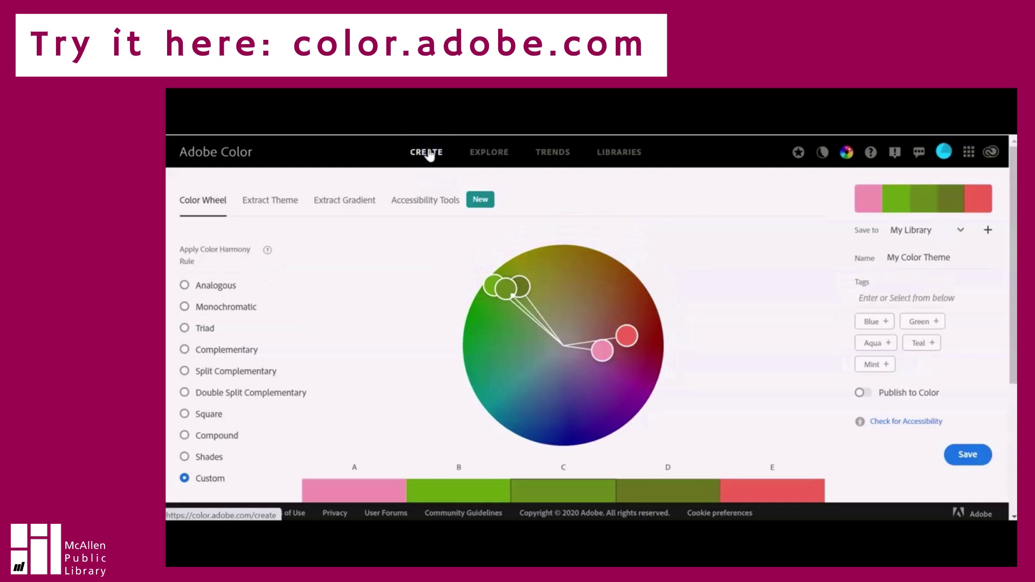
pyautogui.click(401, 277)
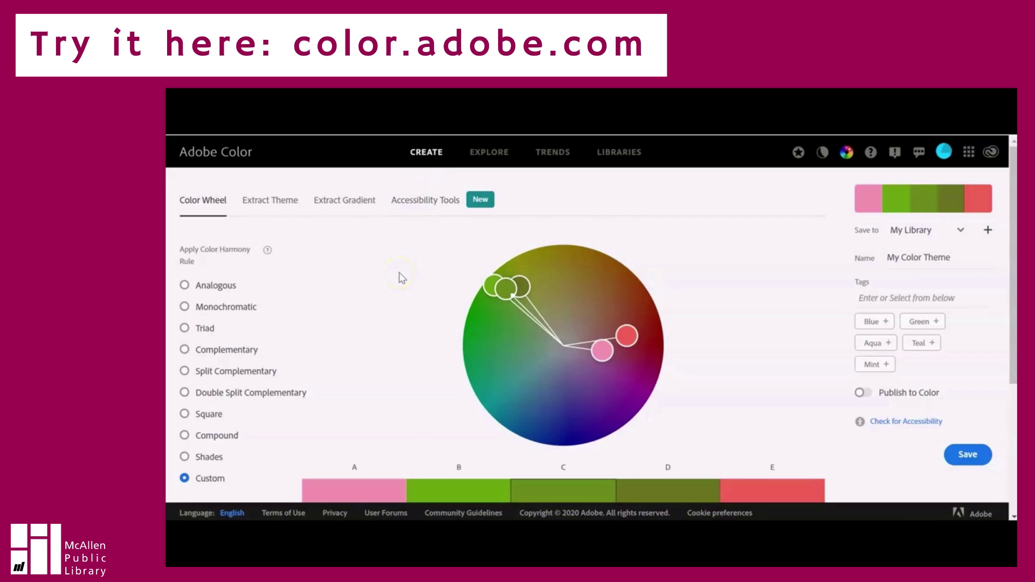